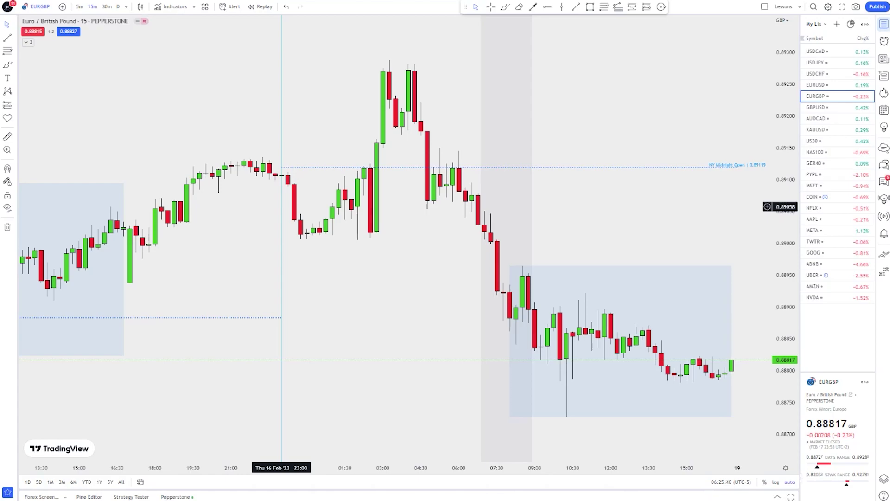
- Draw a horizontal red arrow along the top of the 17 Feb blue session box, about 0.88965, from 06:45 to 09:00
left_click_drag(313, 207, 684, 207)
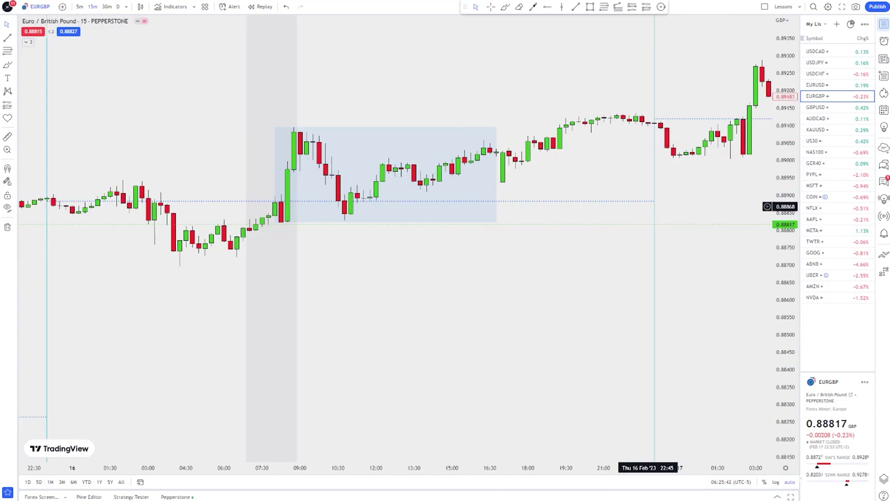
left_click_drag(268, 221, 391, 220)
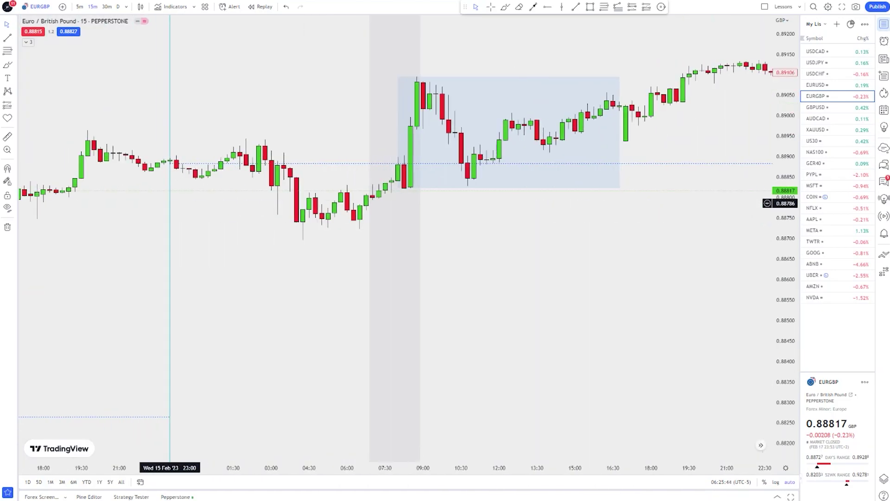
left_click_drag(587, 208, 371, 206)
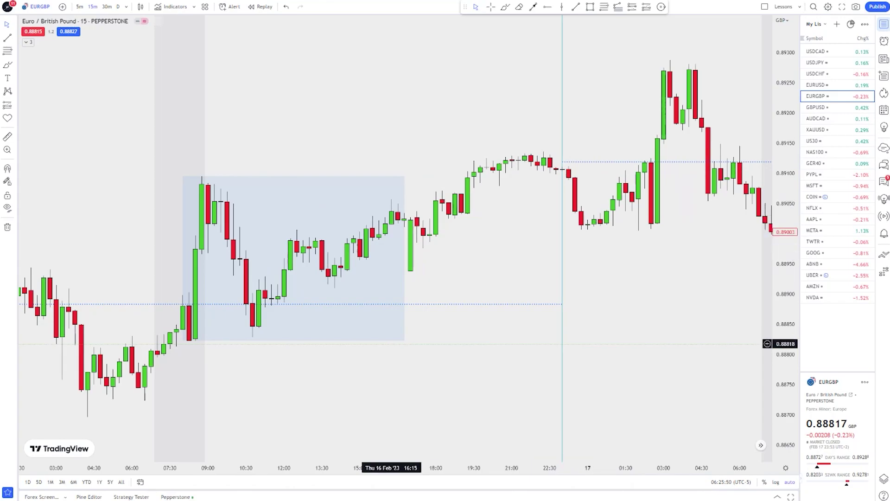
scroll(385, 260, "right", 10)
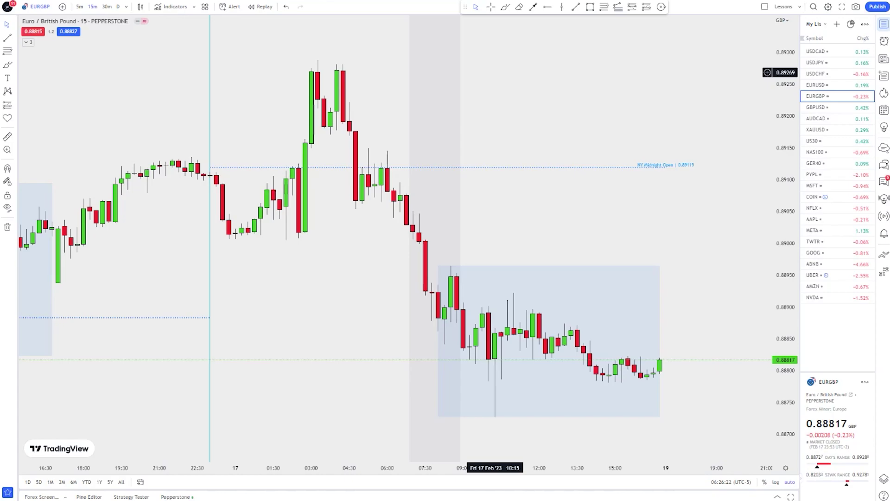
scroll(427, 235, "up", 2)
left_click_drag(435, 235, 526, 190)
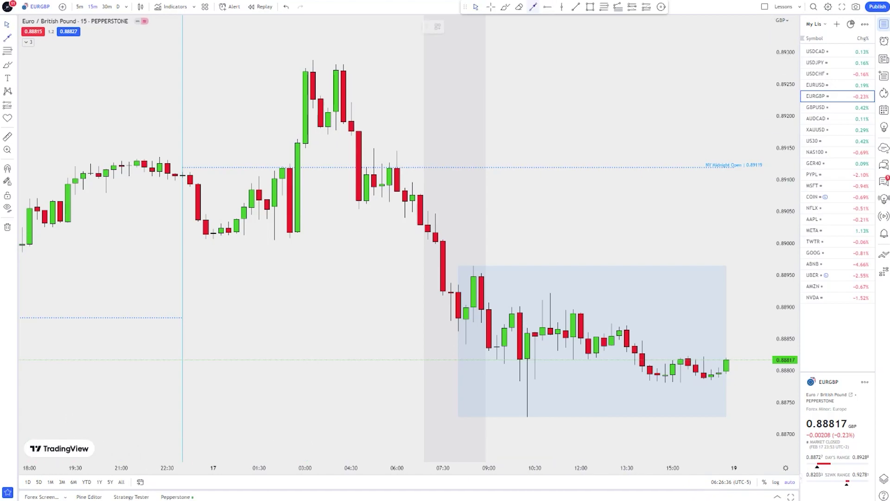
left_click(428, 266)
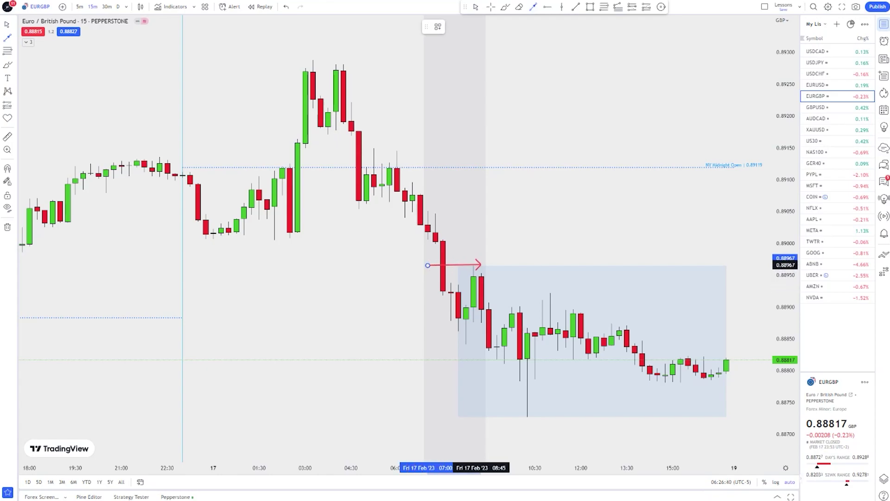
left_click(488, 265)
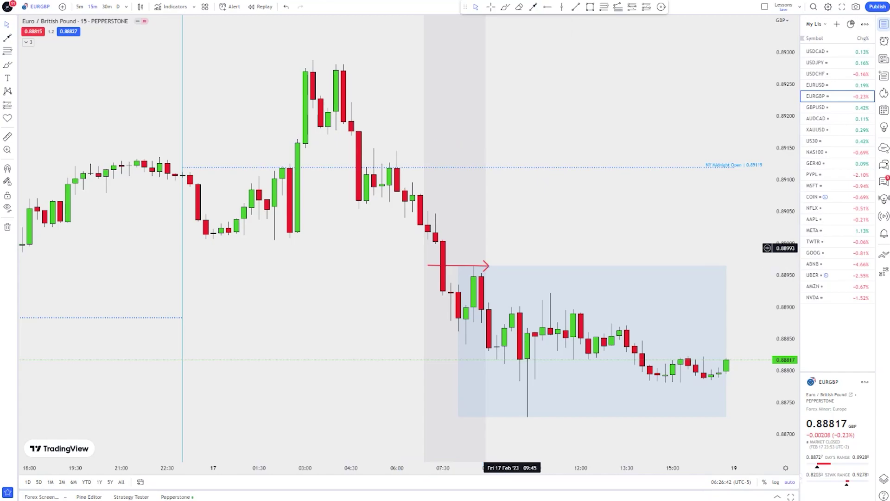
left_click_drag(428, 265, 420, 266)
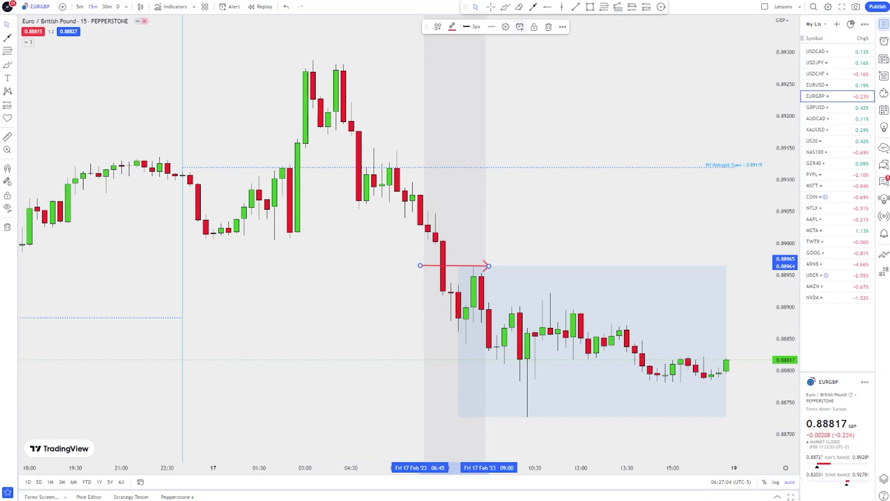
- Draw an upward arrow from about 0.89003 at 01:00 to 0.89280 at 03:00, and a rectangle over the twin highs, about 0.89287 to 0.89274
left_click(244, 240)
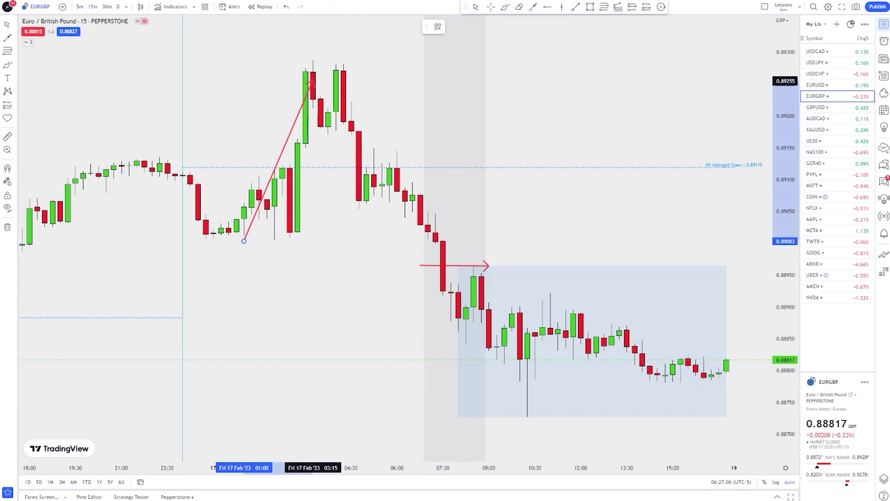
left_click(305, 65)
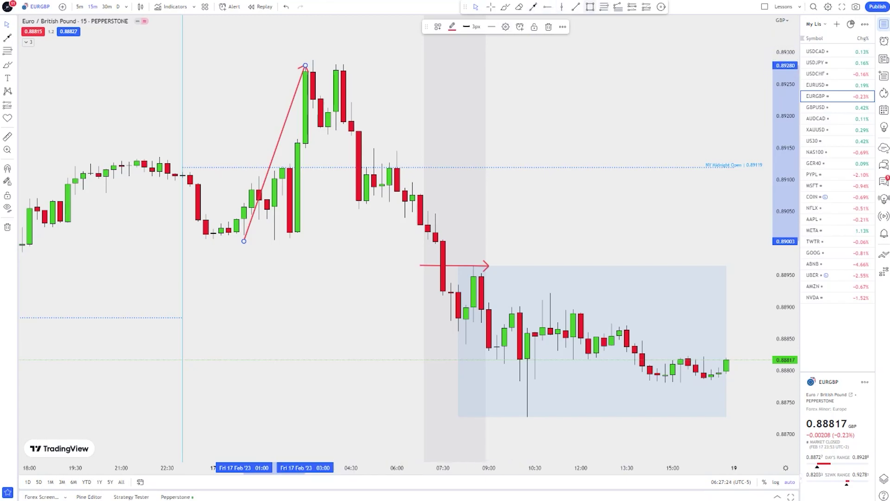
left_click(589, 6)
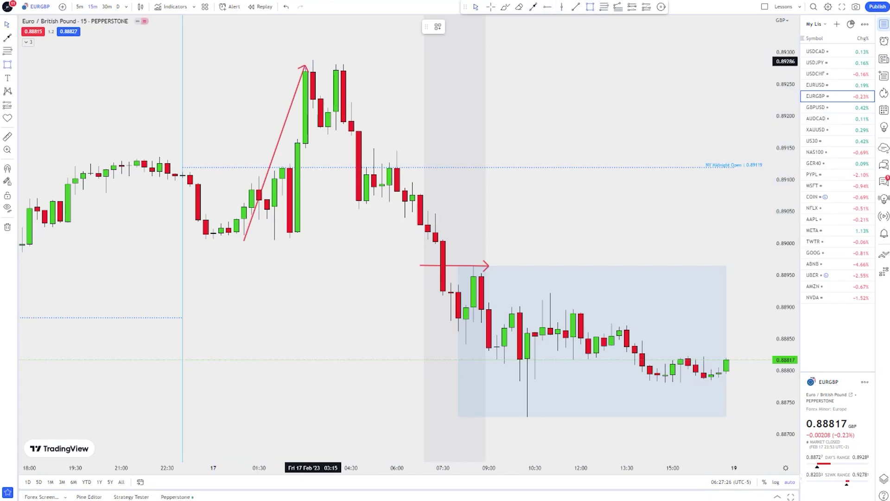
left_click(298, 61)
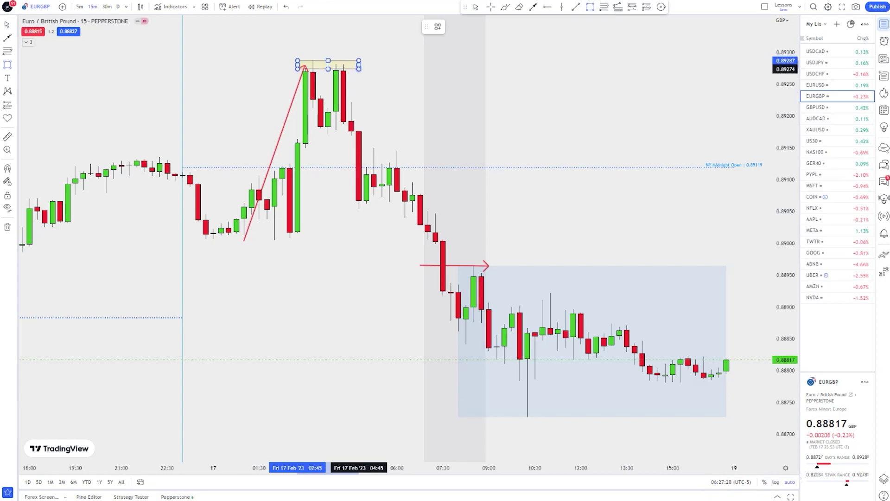
left_click(358, 70)
left_click(390, 70)
- Mark the sharp rise from about 0.89027 to 0.89273 at 03:00 with a trend line, and delete that line
left_click_drag(367, 94, 410, 97)
scroll(364, 88, "up", 4)
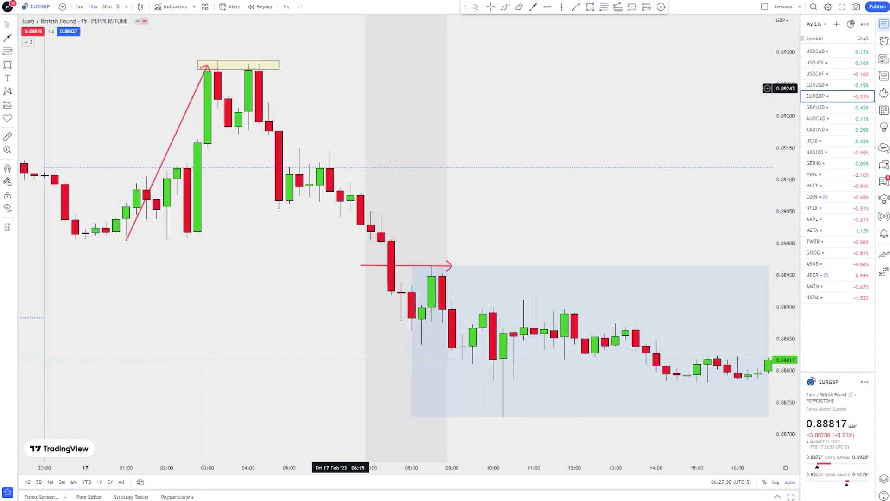
left_click_drag(263, 141, 453, 145)
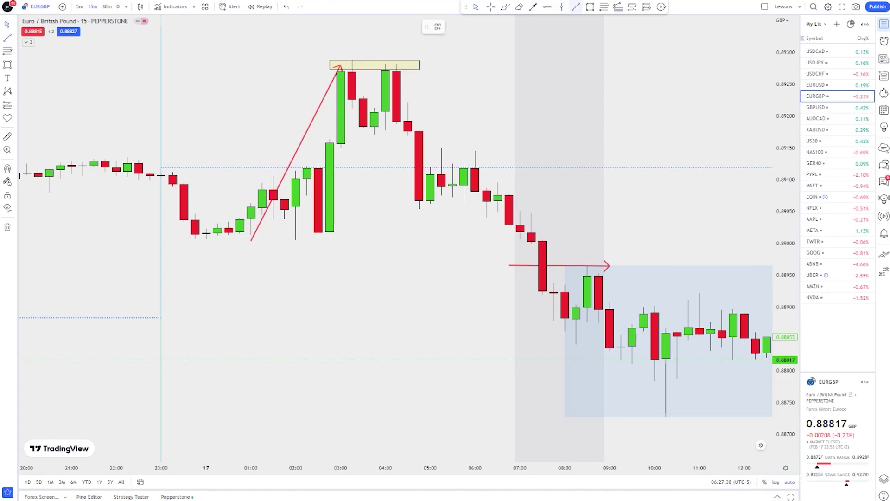
left_click(329, 227)
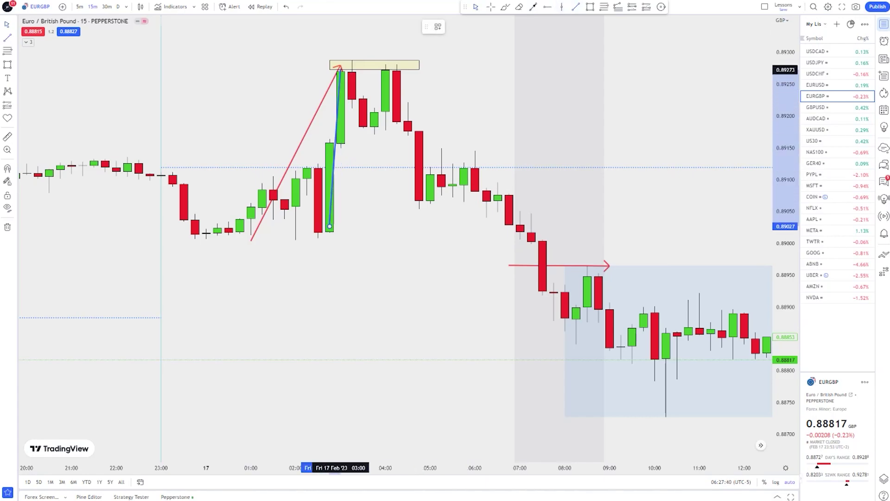
left_click(341, 69)
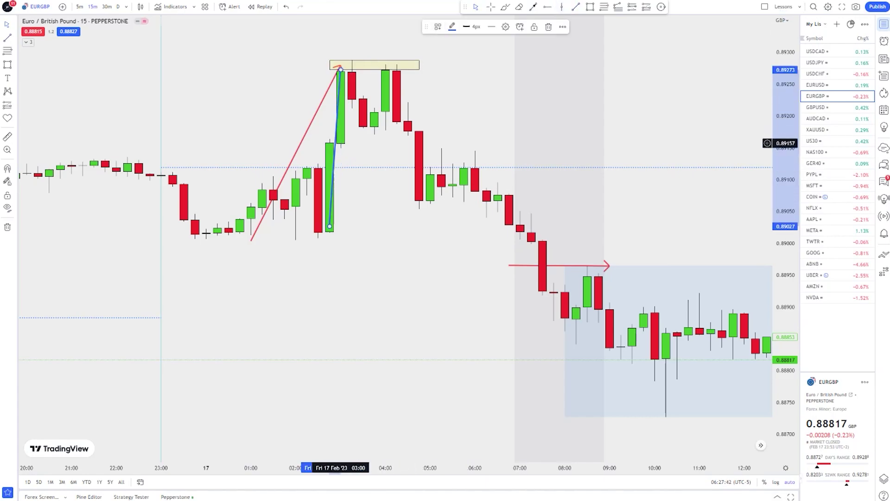
mouse_move(335, 143)
left_mouse_down()
mouse_move(391, 131)
mouse_move(385, 91)
mouse_move(347, 199)
left_mouse_up()
key("Delete")
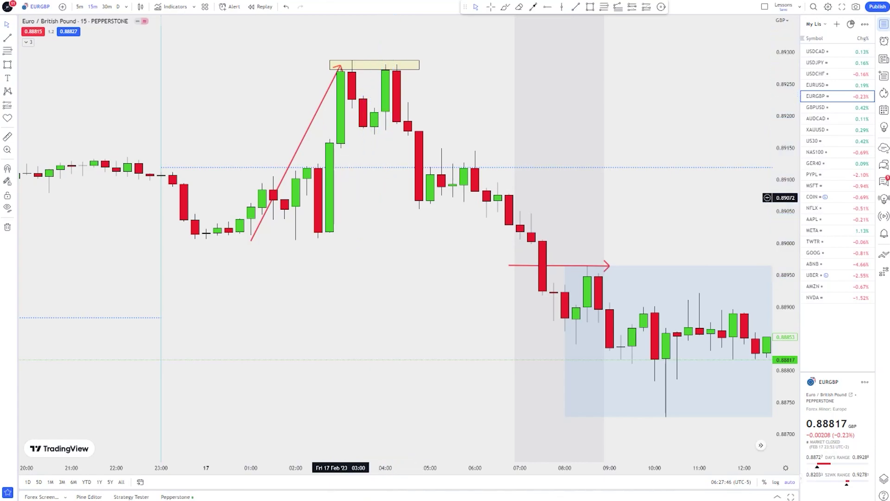
- Draw a trend line beneath the rising lows from about 0.88999 at 02:00 to 0.89089 at 06:30 on 17 Feb
left_click_drag(387, 149, 365, 149)
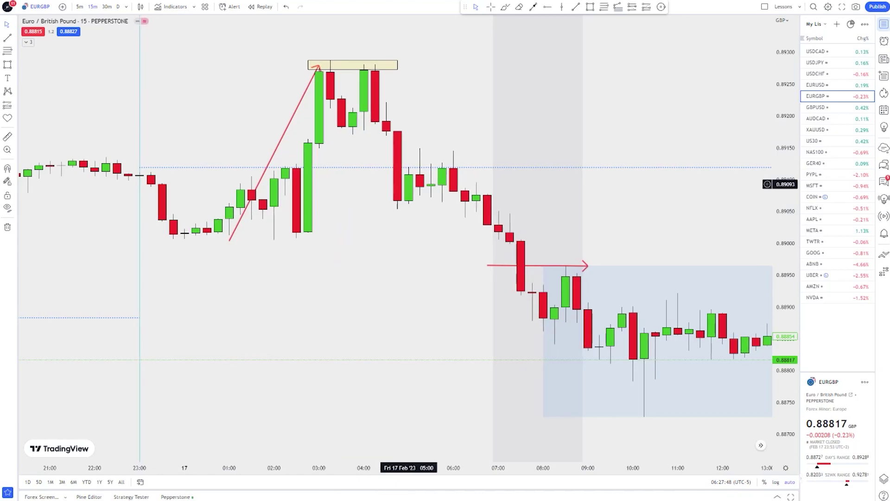
left_click(576, 6)
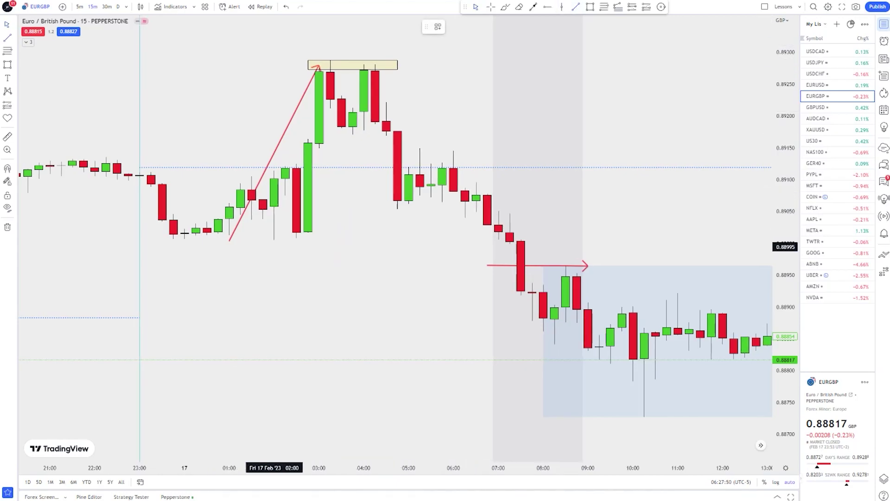
left_click(274, 244)
left_click(476, 187)
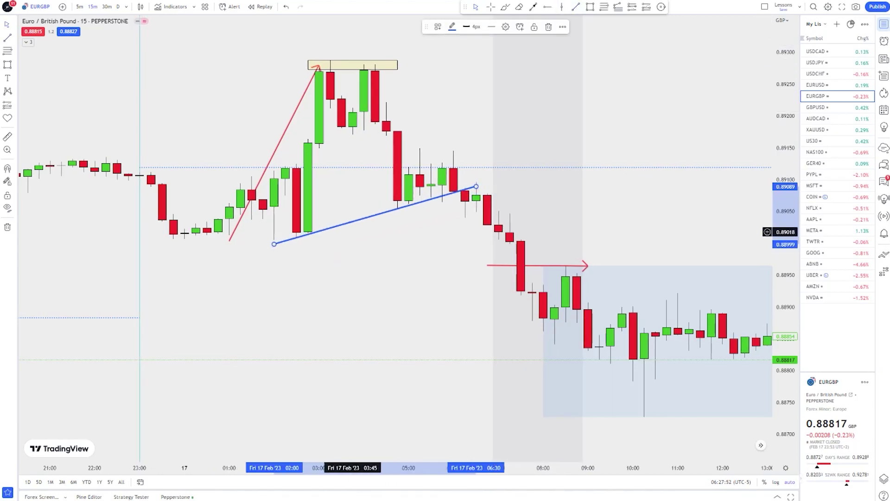
- Draw a circle around the candles near 06:00, where price meets the end of the blue trend line
left_click_drag(499, 138, 473, 132)
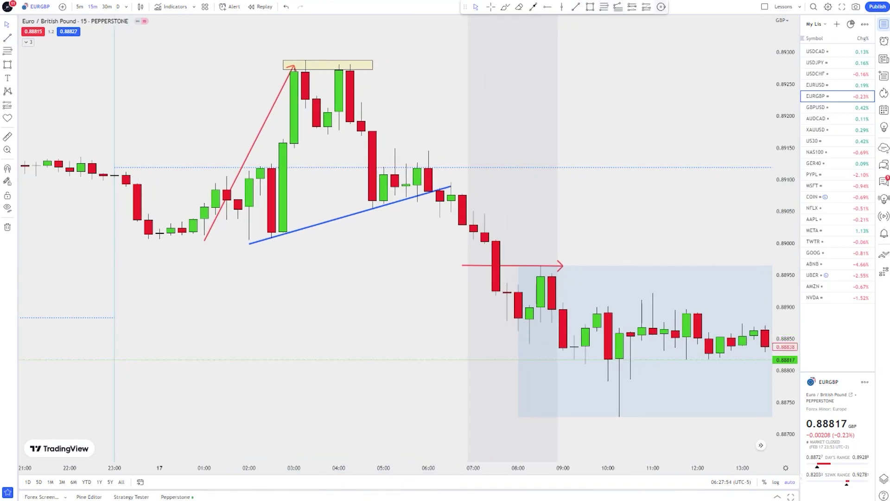
left_click(662, 7)
left_click(428, 180)
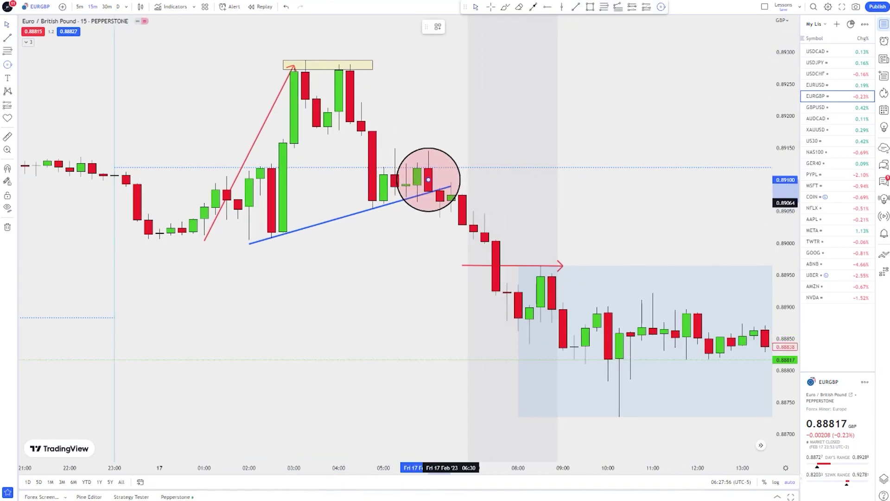
left_click(451, 202)
left_click_drag(428, 250, 408, 250)
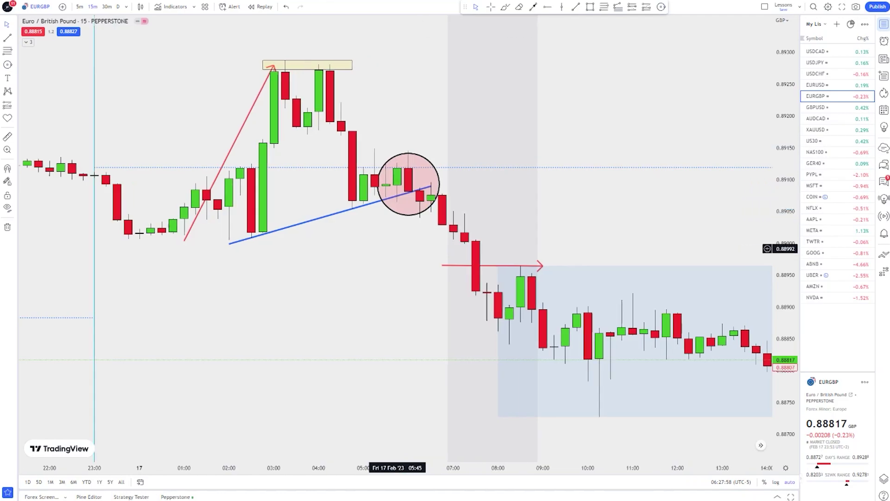
- Draw a rectangle from about 0.89090 to 0.89073 between 06:30 and 09:30, and a downward arrow above it ending near the midnight-open line
scroll(408, 250, "up", 2)
left_click_drag(297, 248, 412, 249)
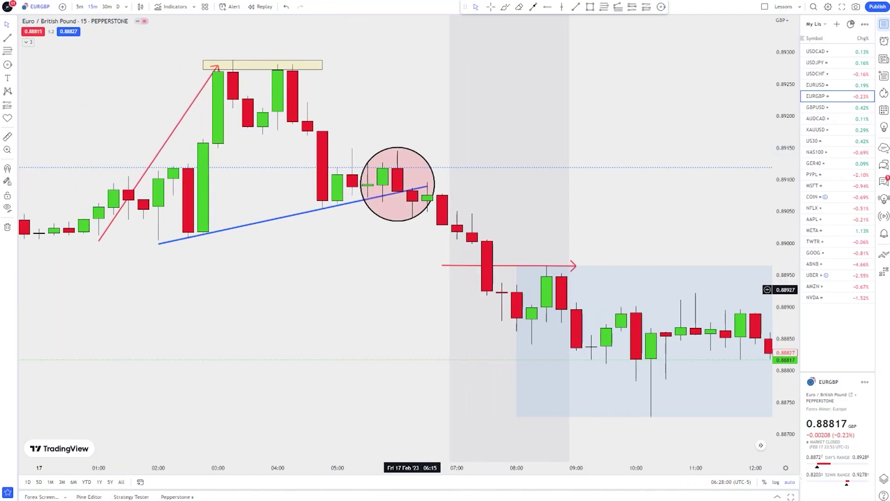
left_click_drag(786, 276, 785, 236)
left_click_drag(368, 243, 366, 286)
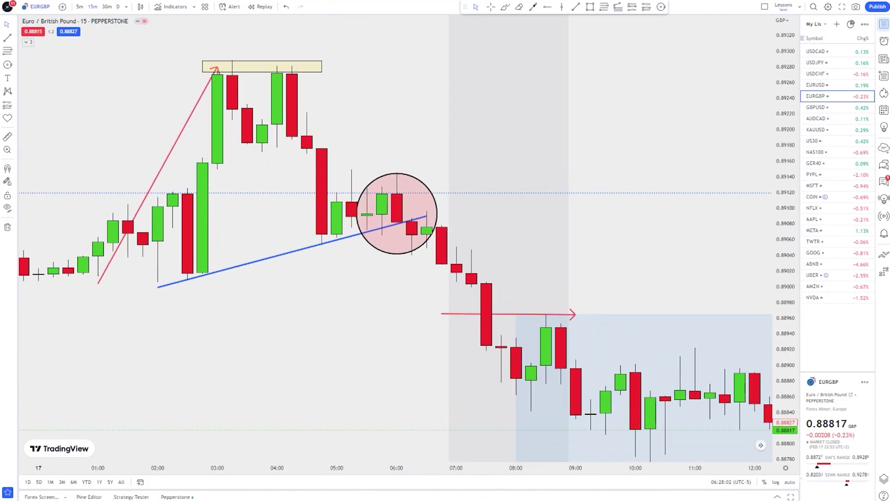
left_click(590, 6)
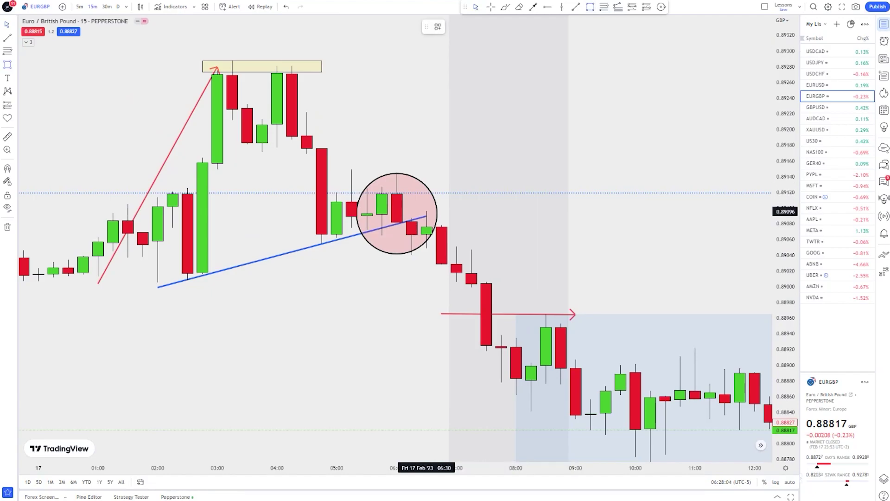
left_click_drag(426, 211, 606, 228)
left_click_drag(427, 211, 427, 216)
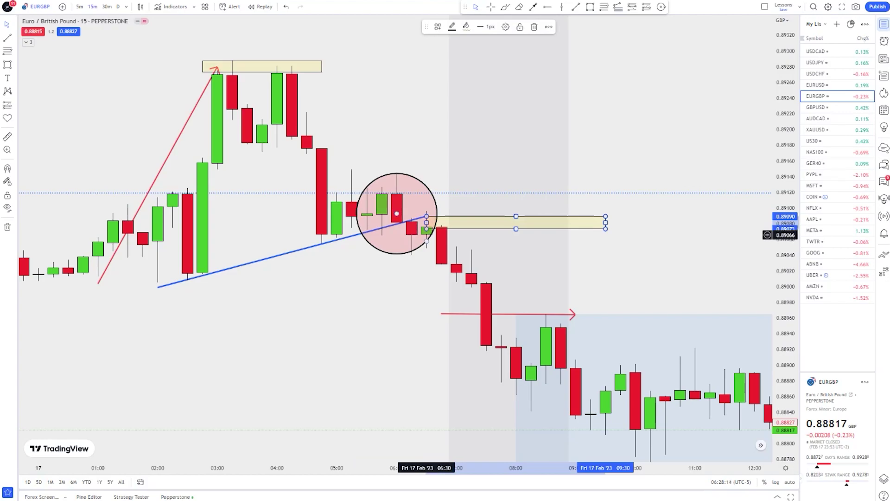
left_click(533, 7)
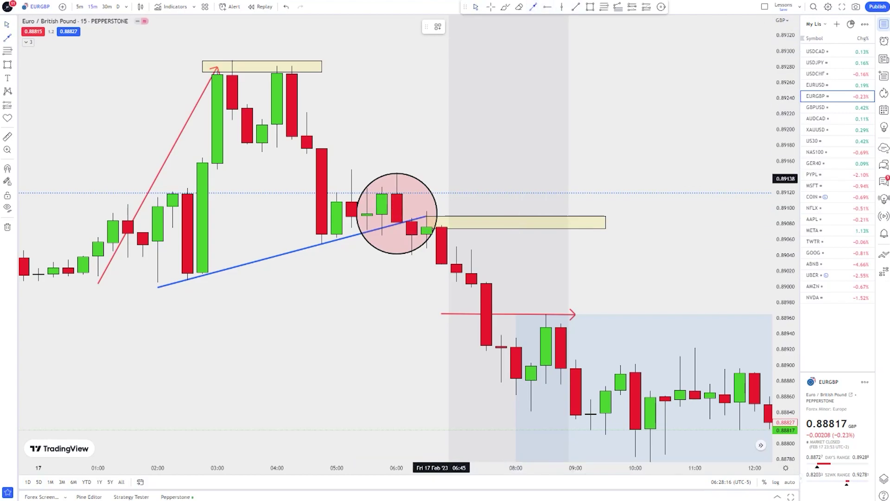
left_click_drag(471, 142, 470, 191)
- Place a horizontal ray at about 0.89029, starting from the bottom of the red 06:45 candle
left_click_drag(634, 172, 589, 148)
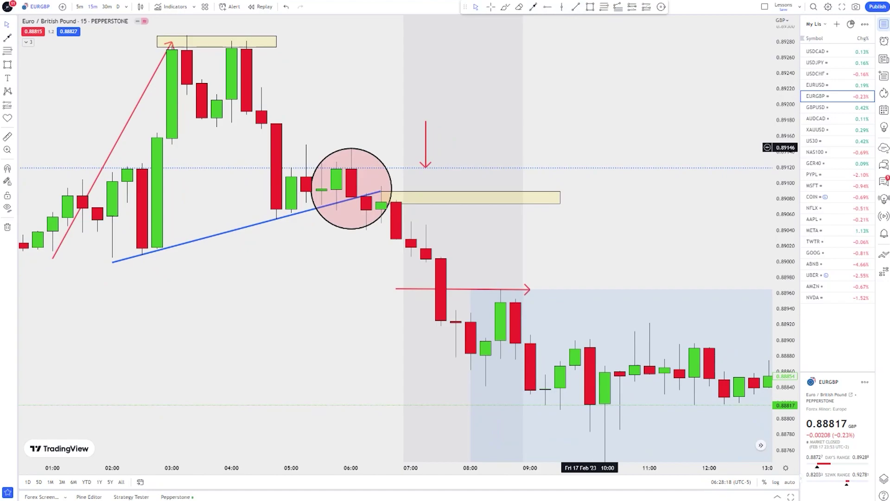
scroll(593, 153, "down", 3)
left_click_drag(632, 214, 586, 191)
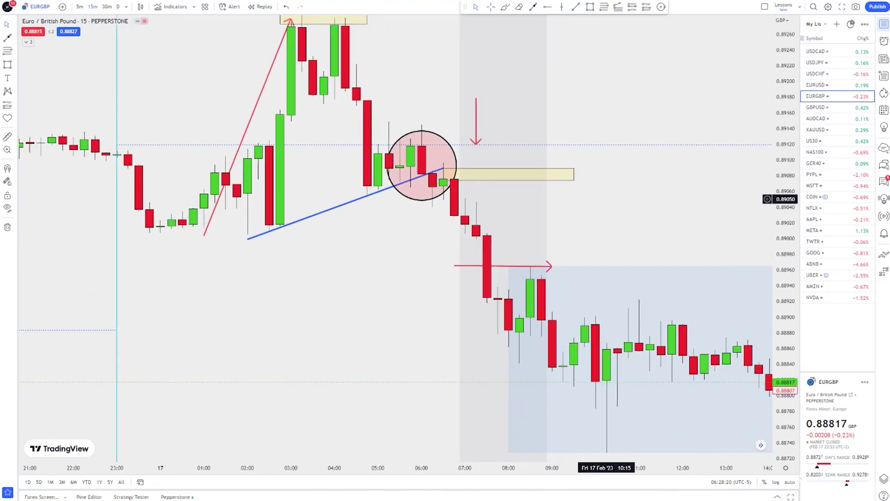
left_click_drag(648, 198, 622, 190)
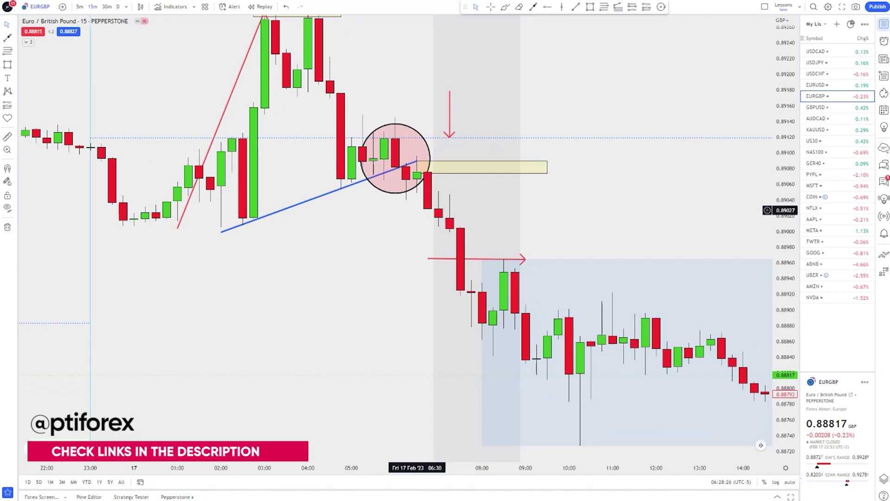
scroll(426, 207, "up", 2)
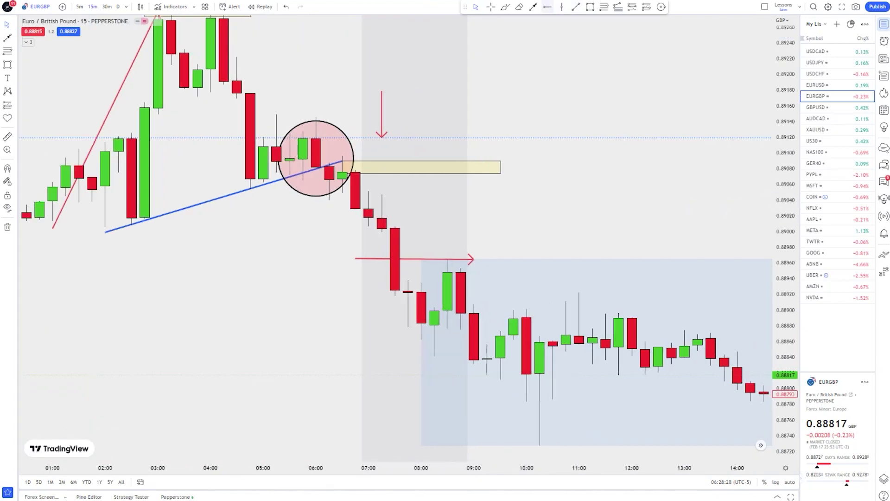
left_click(355, 208)
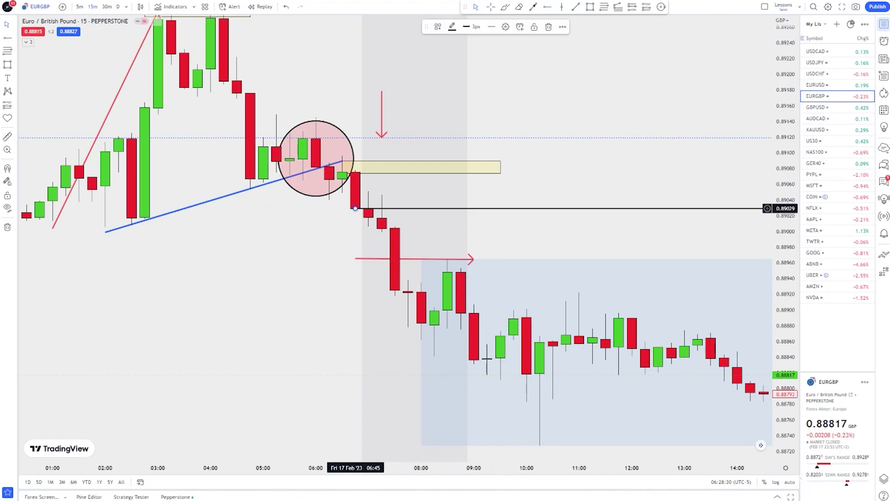
- Place a short position with its entry on the black ray at about 0.89028, starting at 07:00 on 17 Feb
left_click_drag(593, 237, 601, 207)
scroll(508, 259, "down", 2)
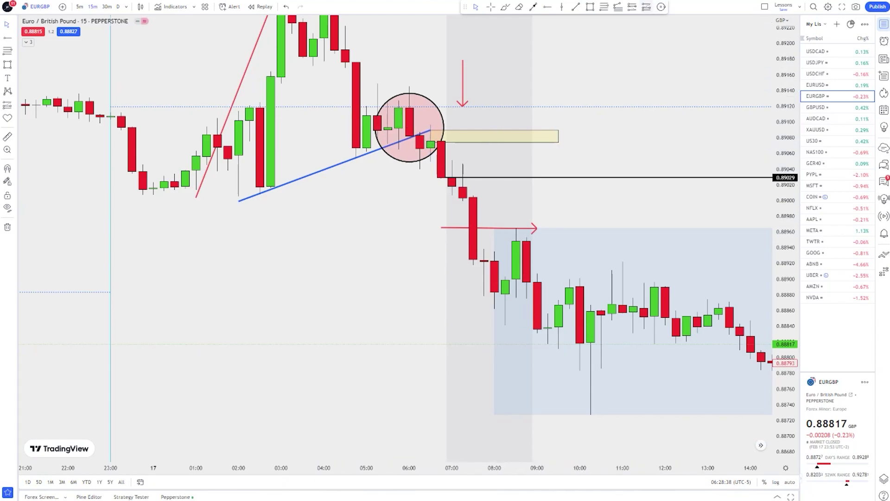
left_click(452, 178)
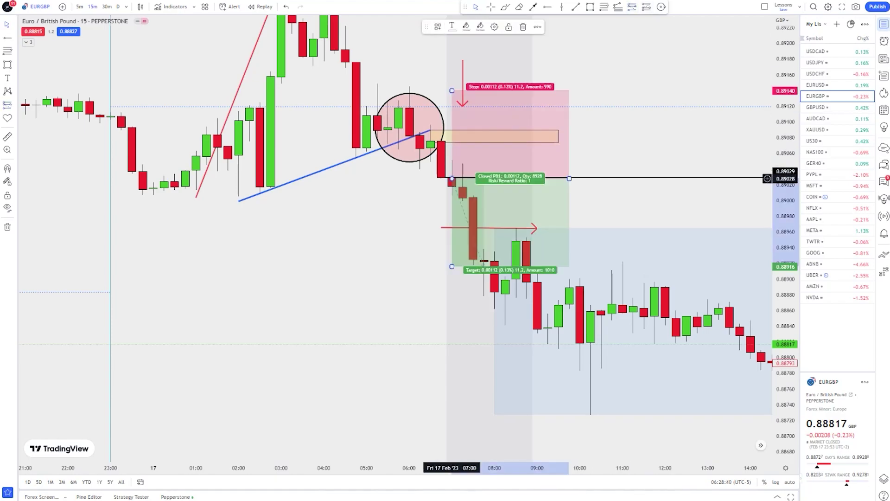
- Set the short position's stop to 0.89093, just above the orange rectangle, and its target to 0.88827
left_click_drag(452, 90, 452, 127)
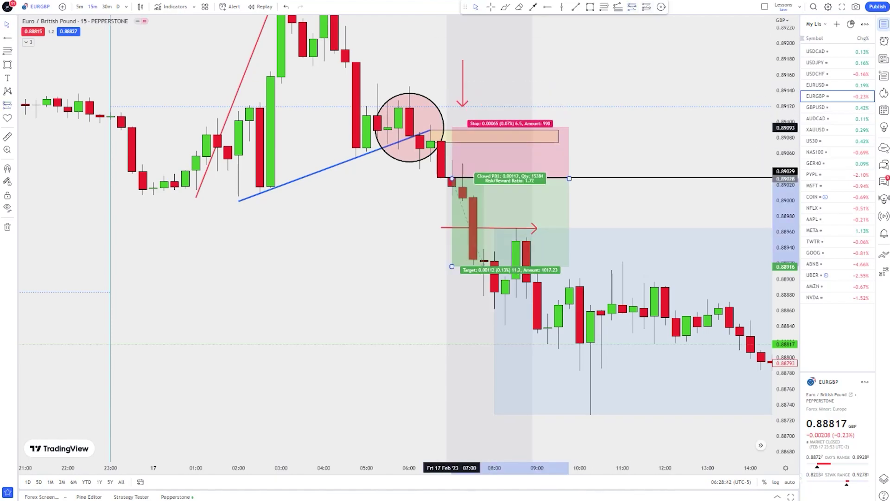
left_click(409, 224)
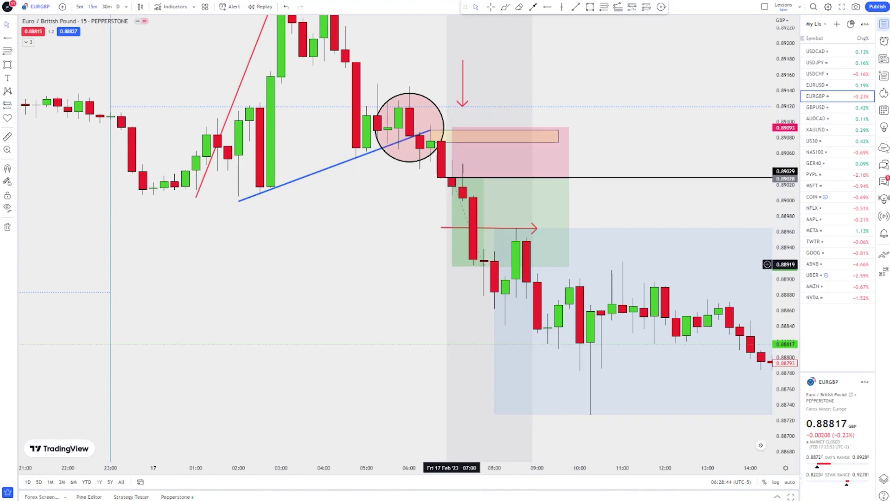
left_click_drag(452, 266, 452, 331)
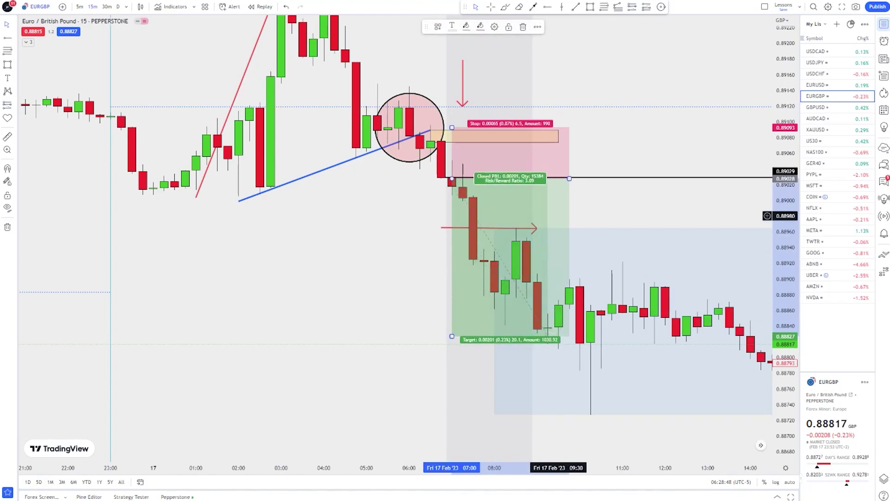
left_click(612, 139)
- Place horizontal rays at 0.88944 from 19:15 and about 0.88843 from 22:15 on 15 Feb, marking the range before the 16 Feb drop
scroll(612, 139, "down", 3)
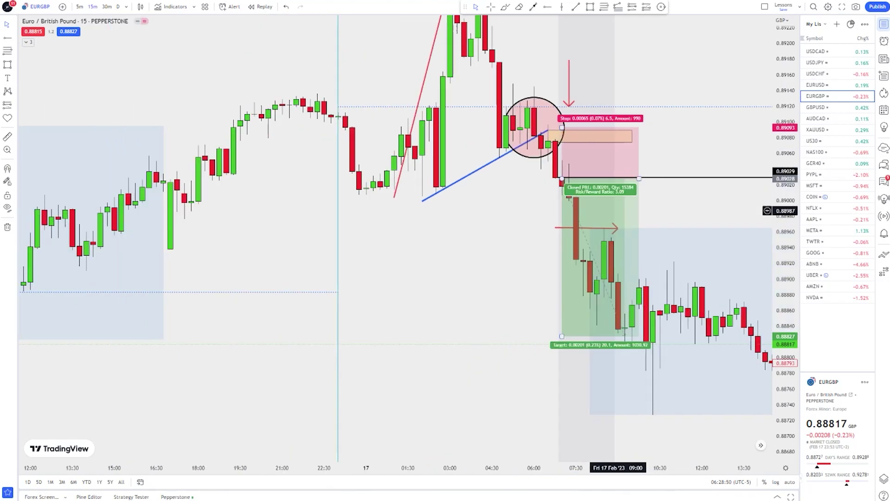
left_click_drag(485, 262, 410, 226)
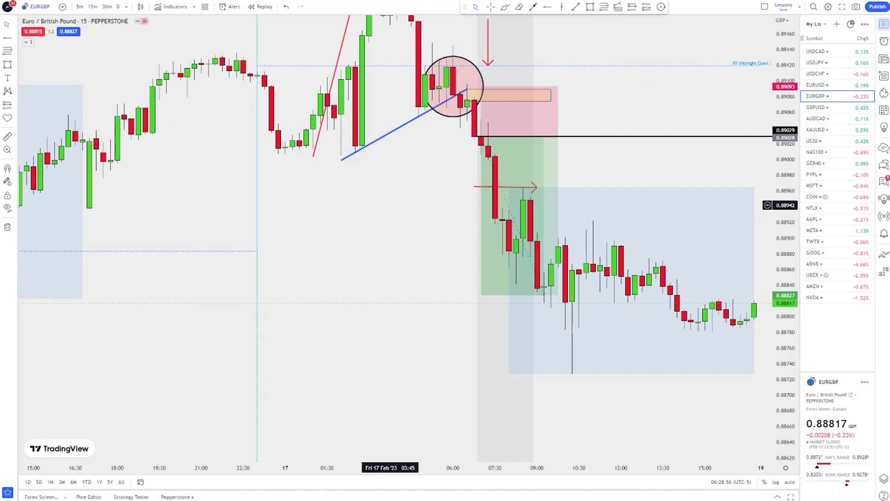
left_click_drag(306, 224, 372, 200)
scroll(371, 200, "left", 15)
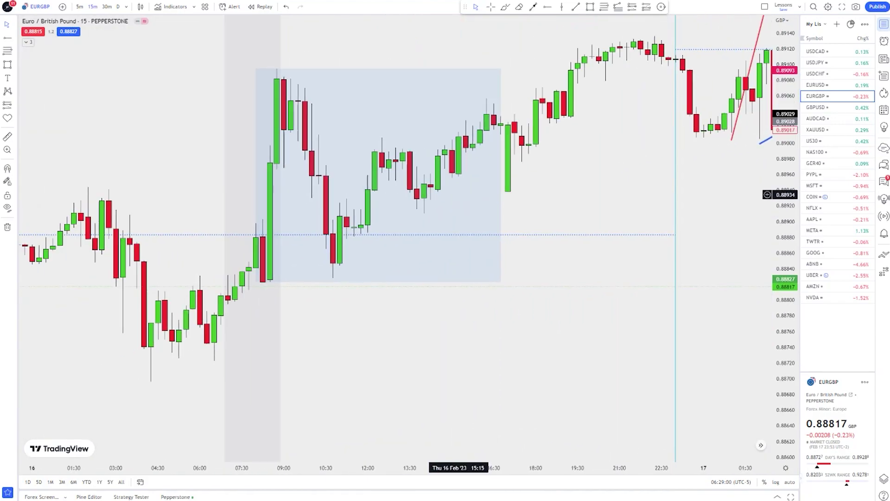
scroll(287, 296, "left", 5)
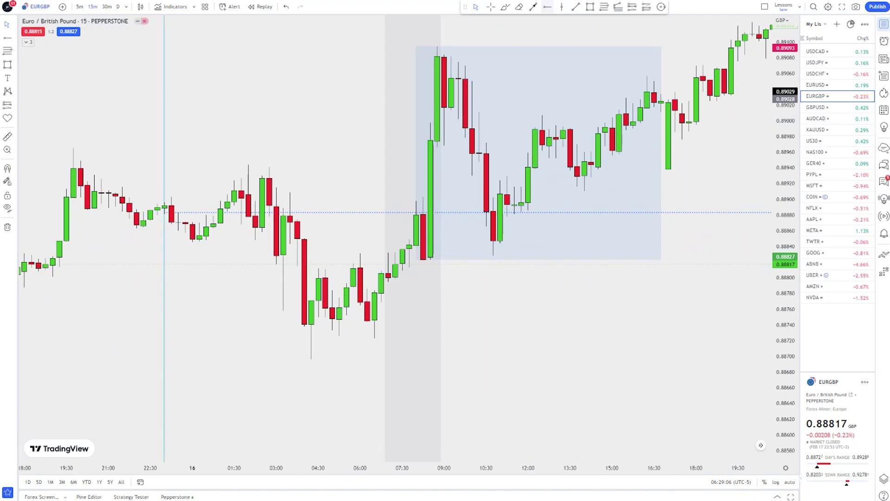
left_click(59, 164)
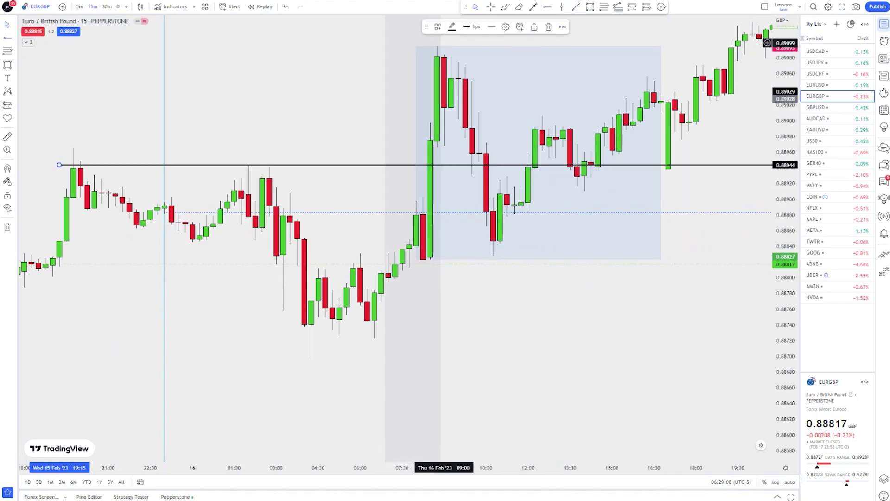
left_click(547, 7)
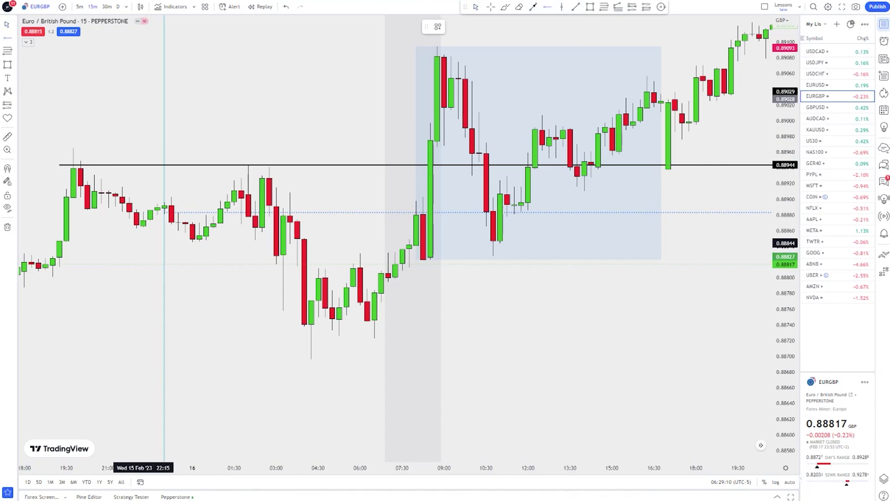
left_click(142, 243)
left_click_drag(139, 295, 131, 289)
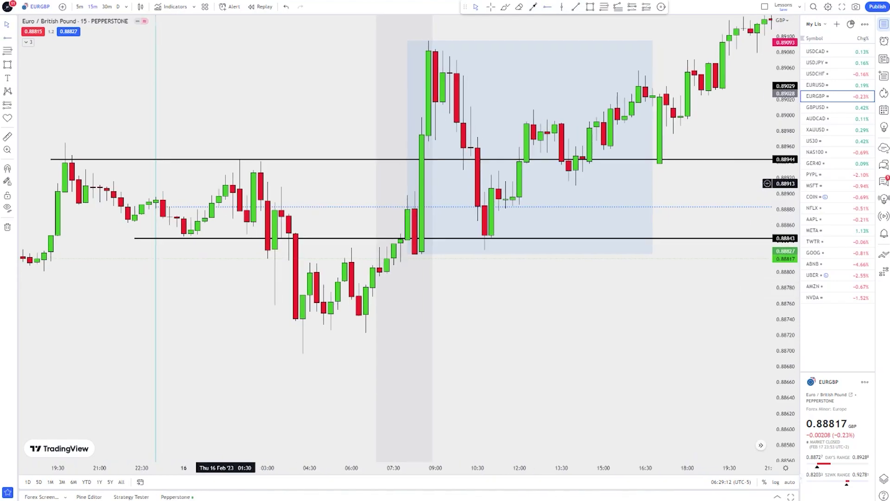
- Draw a downward arrow from the 0.88944 ray at 03:15 to about 0.88744 at 04:30 on 16 Feb
key("alt+t")
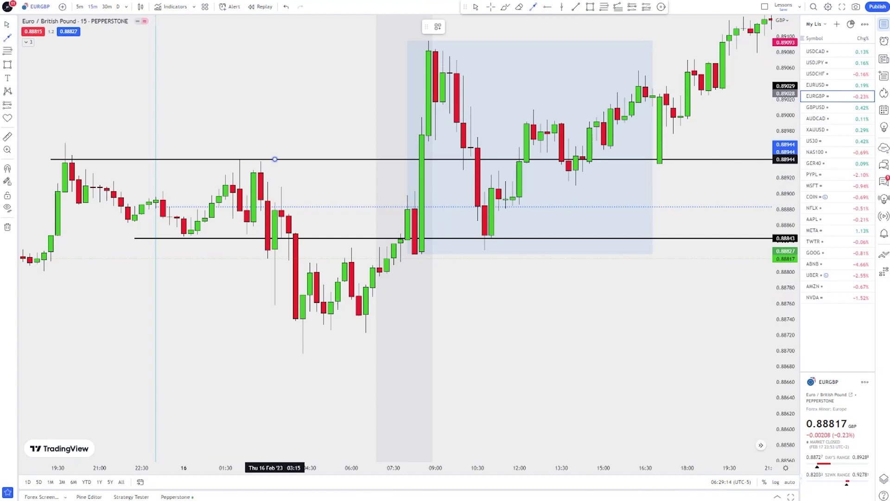
left_click(275, 159)
left_click(309, 316)
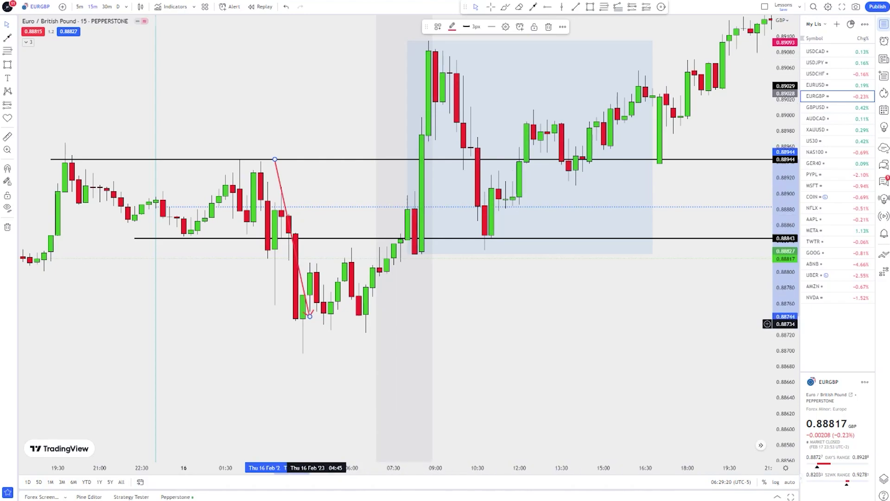
left_click_drag(297, 262, 285, 254)
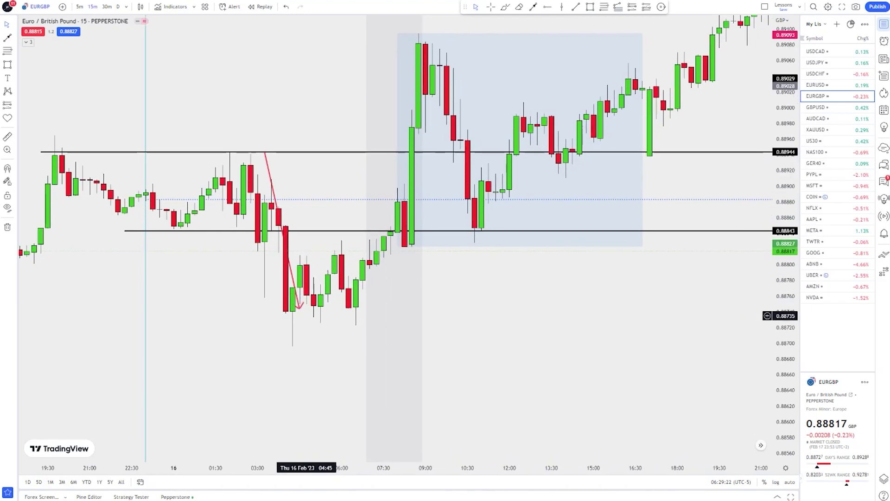
- Draw a rectangle around the sideways candles from 03:45 to 07:00 on 16 Feb, spanning about 0.88823 to 0.88727
scroll(274, 319, "up", 3)
left_click_drag(236, 333, 486, 280)
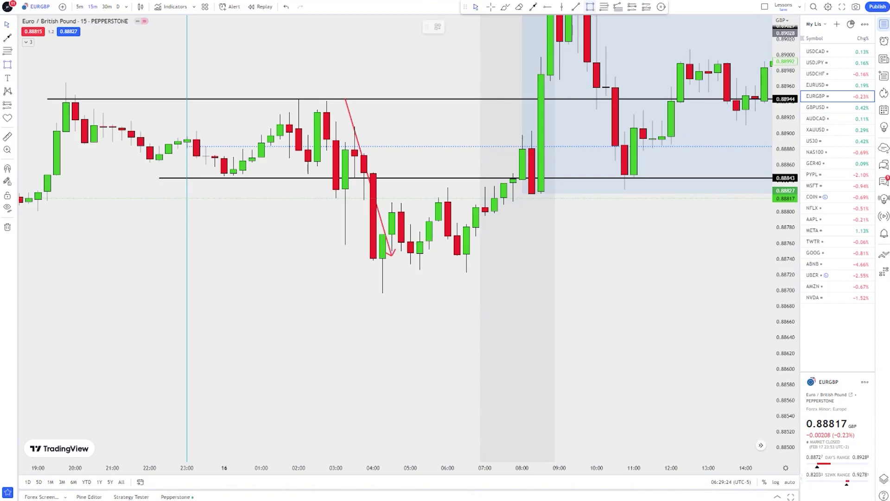
mouse_move(364, 193)
left_mouse_down()
mouse_move(496, 272)
mouse_move(502, 264)
mouse_move(485, 270)
left_mouse_up()
left_click_drag(419, 296, 401, 293)
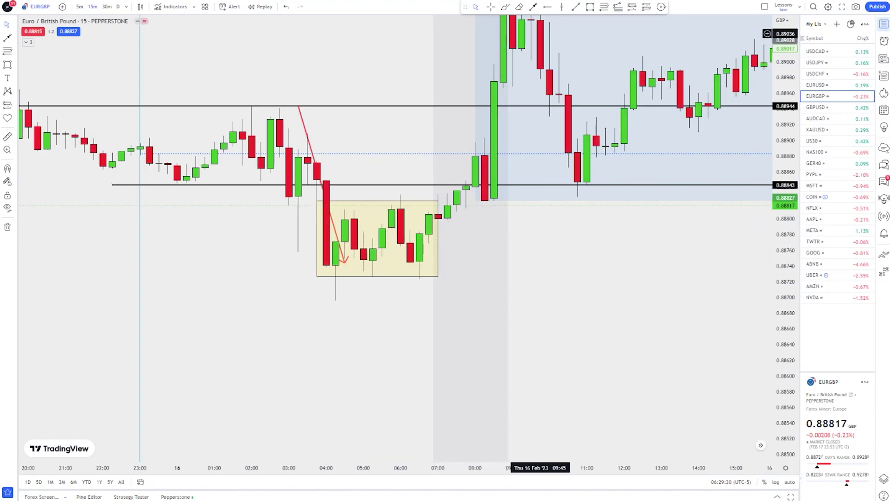